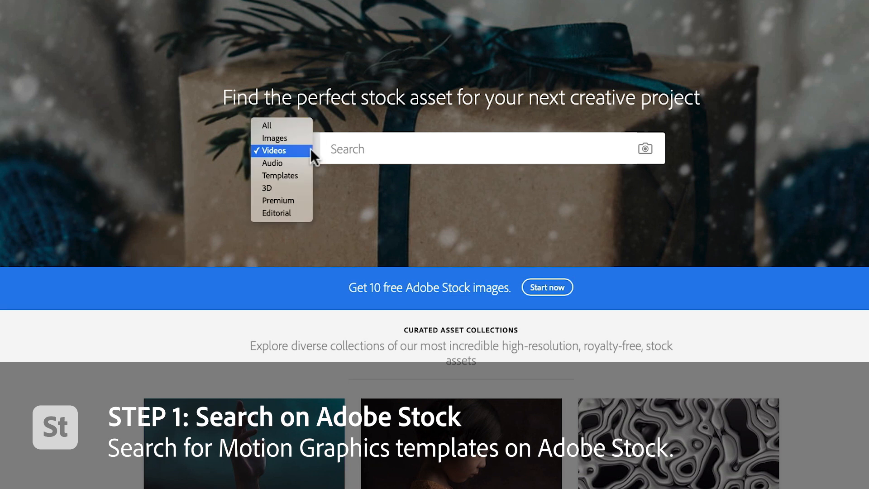
Search the stock templates for "movement response" and restrict the results to Premiere Pro.
left_click(302, 175)
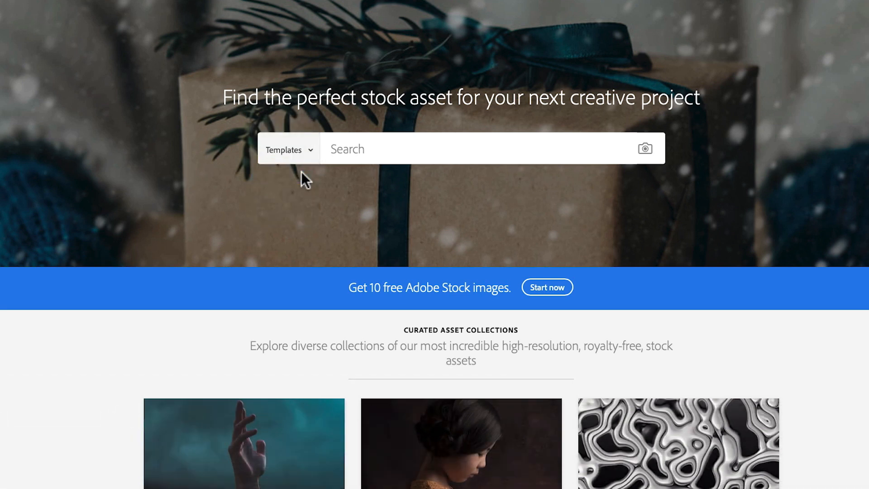
left_click(341, 143)
type("movement response")
key("Return")
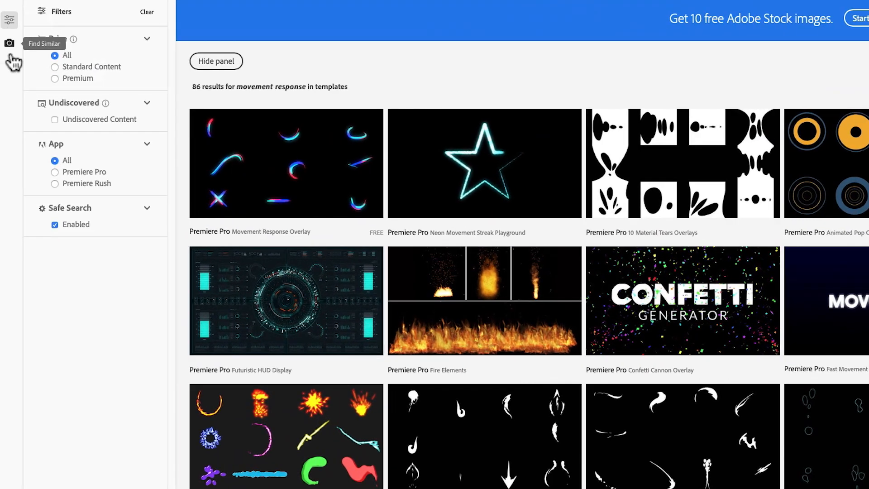
left_click(55, 172)
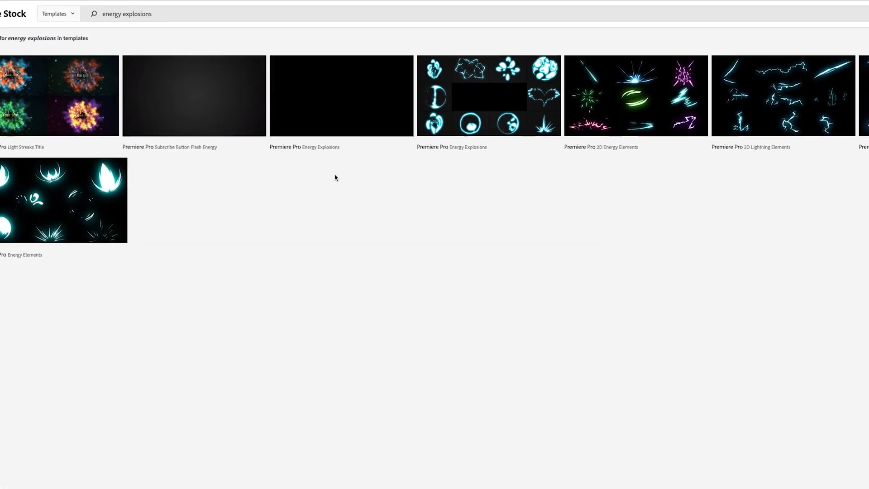
License the Energy Explosions template and save AdobeStock_304246093.mogrt in the Templates folder.
left_click(525, 257)
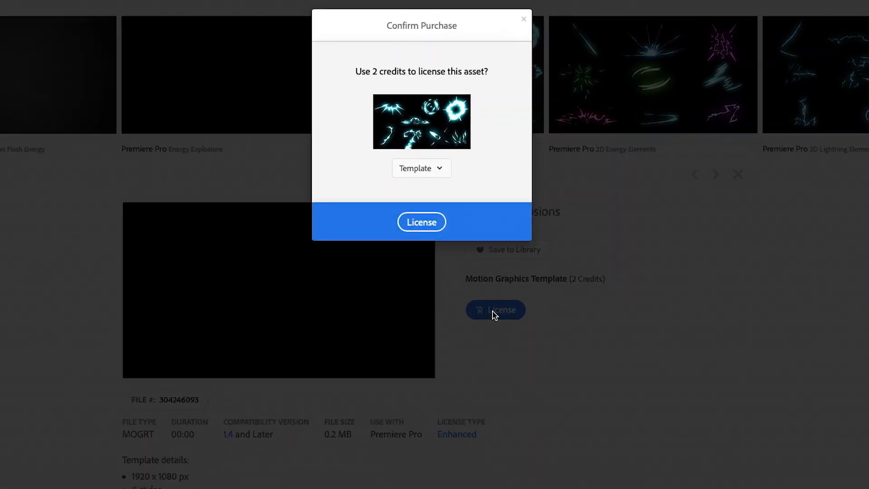
left_click(427, 223)
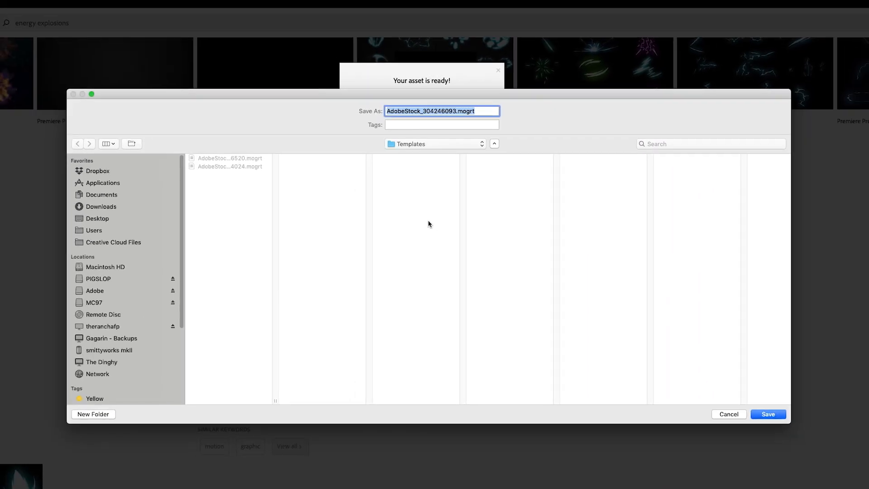
left_click(767, 414)
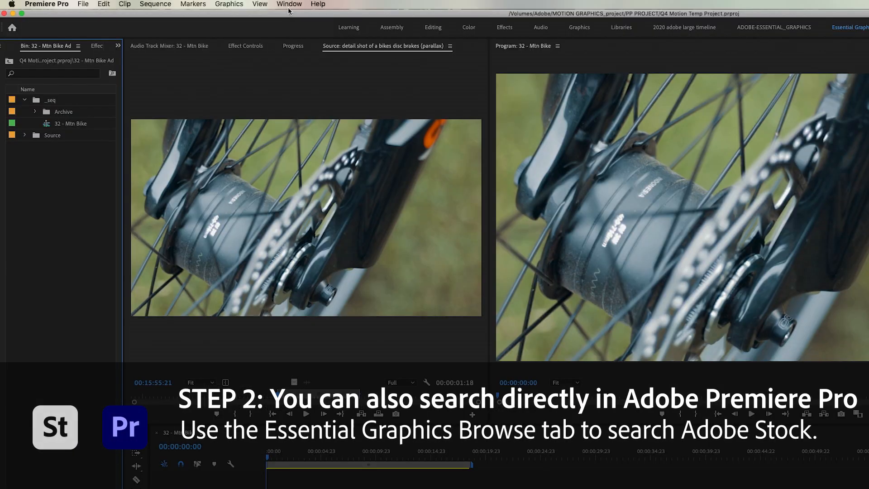
In Premiere Pro, show Essential Graphics and browse the Adobe Stock templates there.
left_click(290, 5)
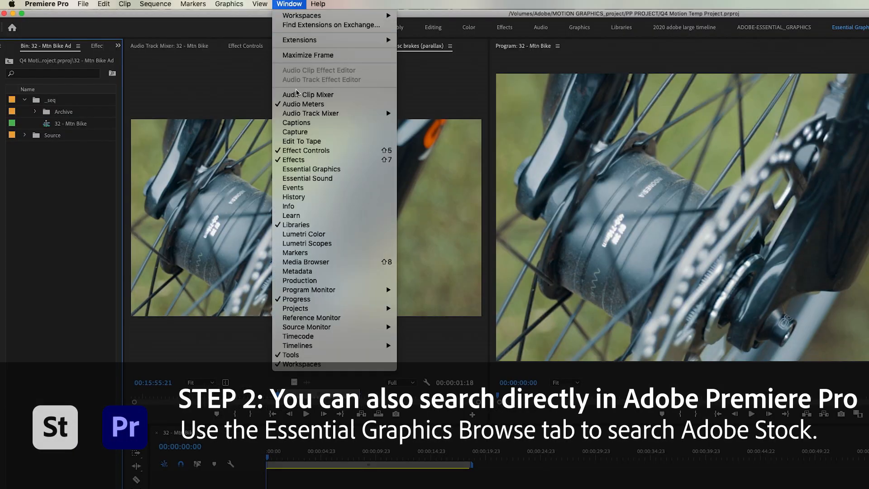
left_click(301, 169)
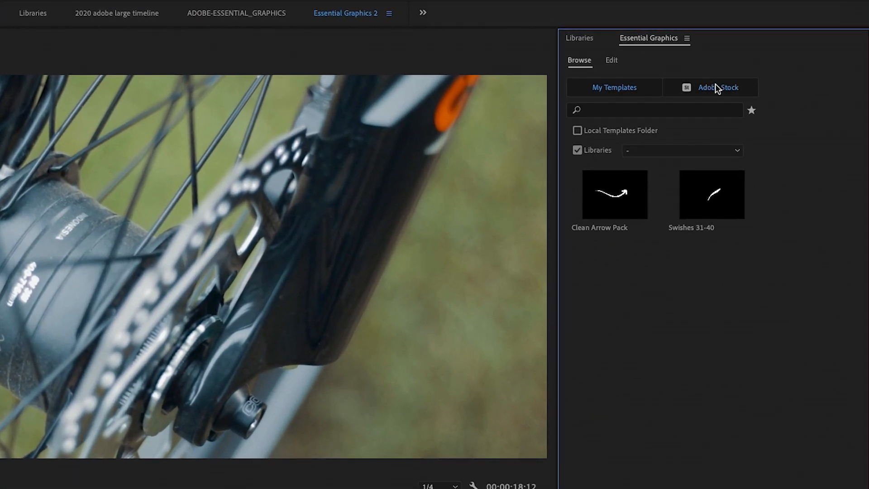
left_click(715, 86)
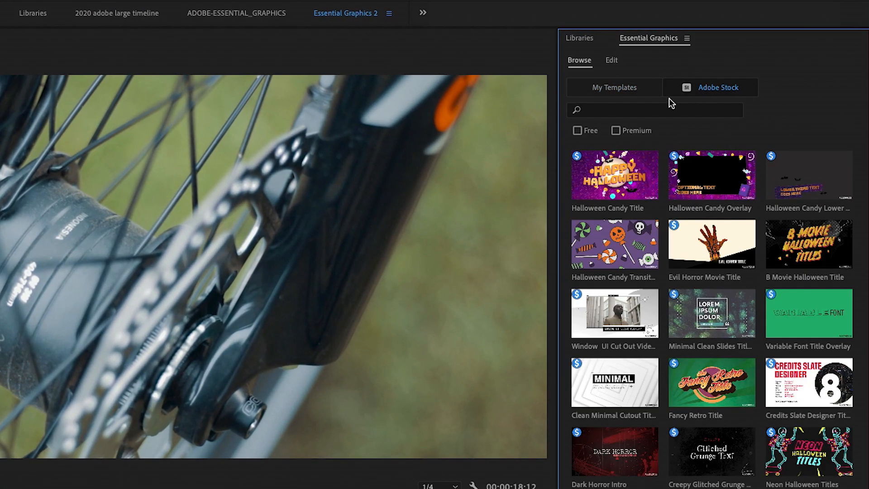
Search Adobe Stock for "2d smoke effect" and license the 2D Smoke FX Overlays template.
left_click(669, 110)
type("2d smoke effect")
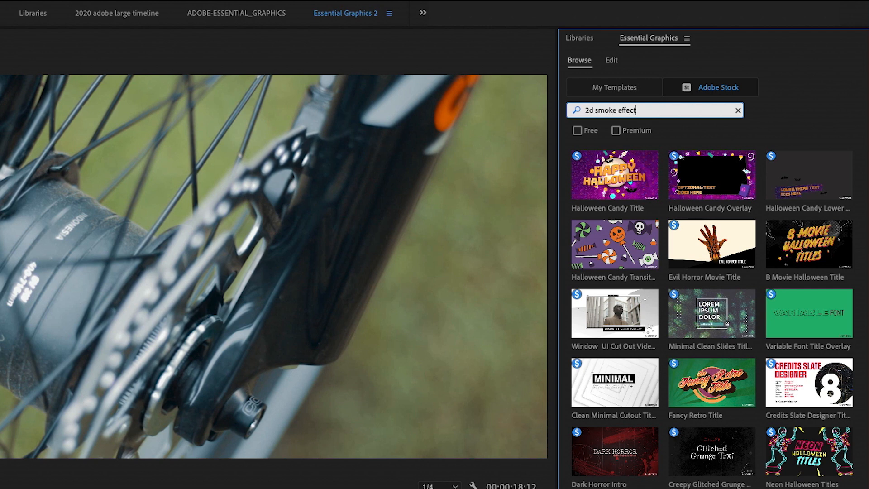
key("Return")
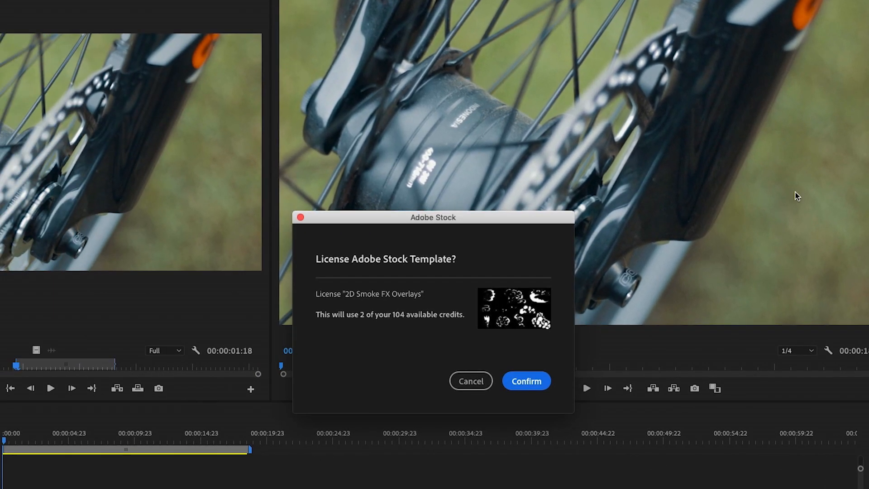
left_click(531, 382)
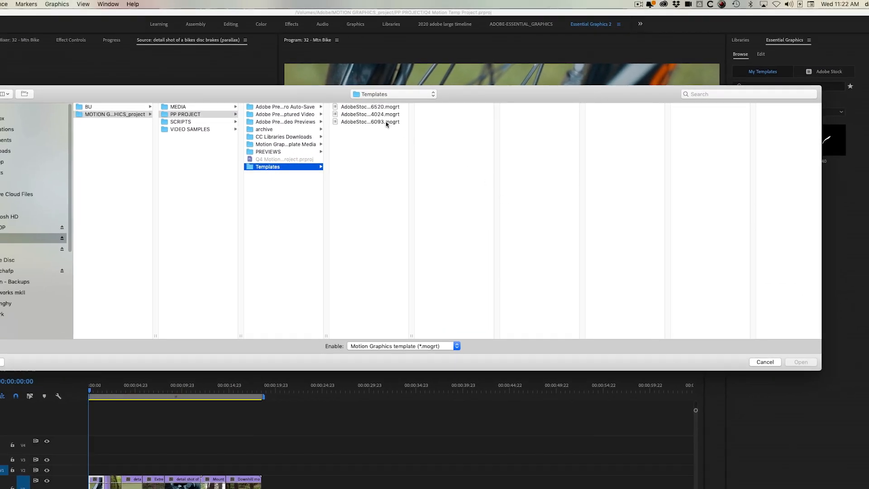
Import AdobeStock_304246093.mogrt from the Templates folder and place Energy Explosions on V2 above the first disc brake clip.
left_click(386, 121)
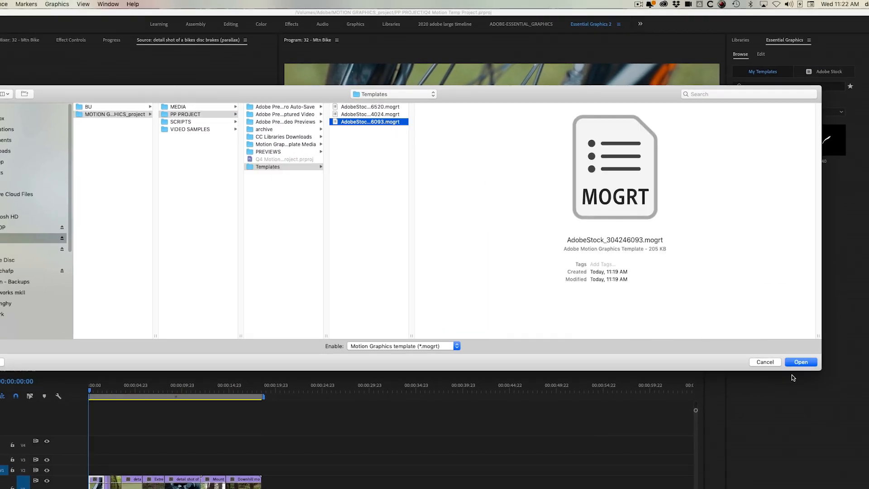
left_click(800, 362)
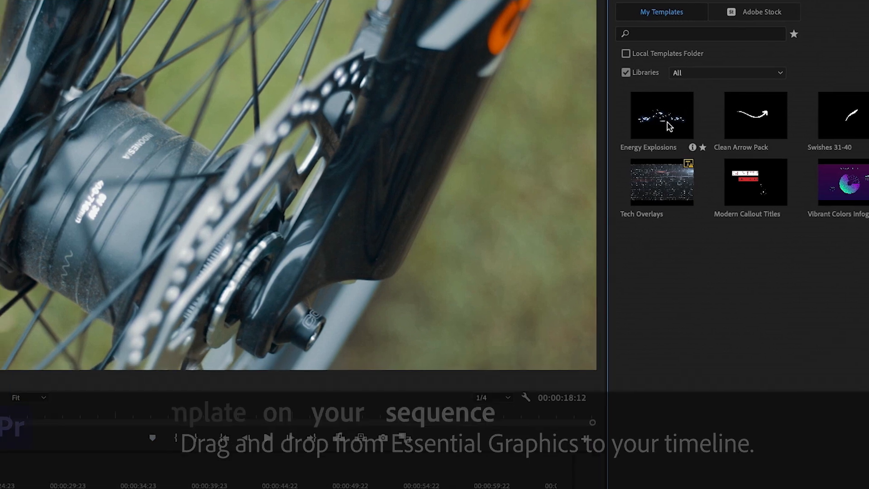
left_click_drag(657, 131, 206, 290)
left_click_drag(192, 296, 192, 296)
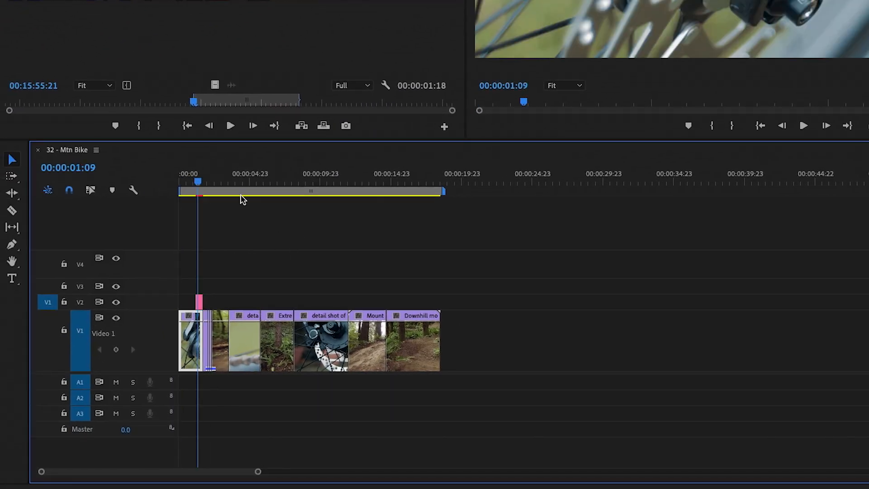
Scrub through the start of the sequence to check the Energy Explosions graphic over the disc brake clip.
key("equal")
key("equal")
left_click_drag(244, 194, 272, 221)
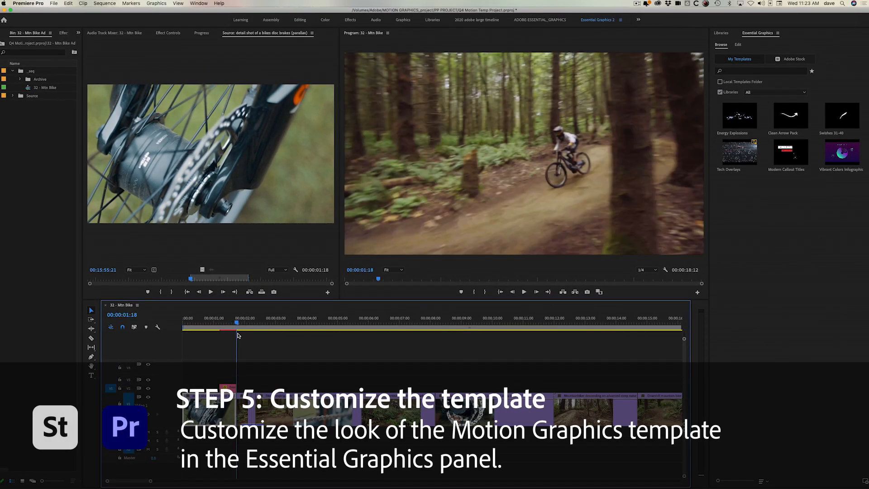
left_click_drag(238, 335, 220, 338)
left_click_drag(198, 327, 208, 328)
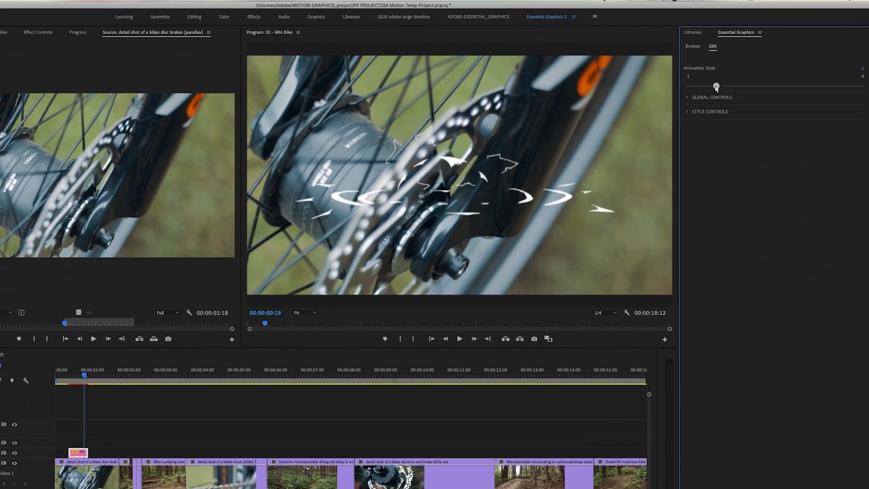
Set the Energy Explosions graphic to Animation Style 3, flipped horizontally with glow turned on.
left_click_drag(740, 78, 765, 80)
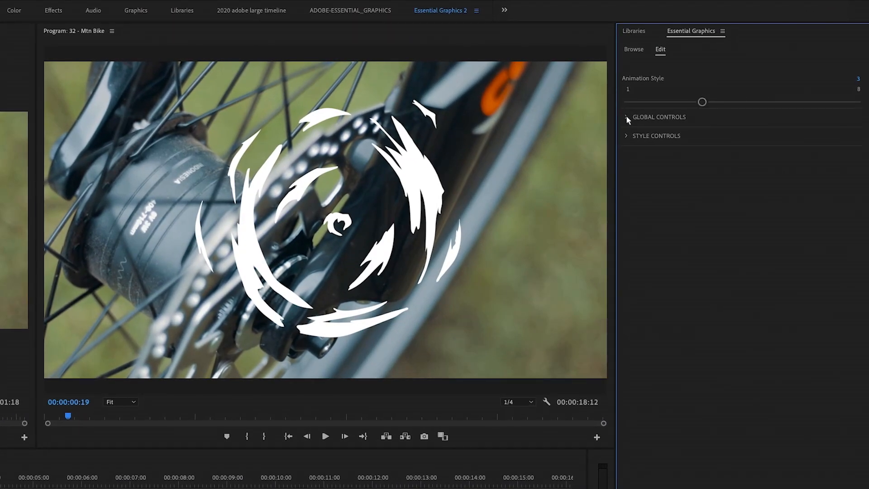
left_click(637, 166)
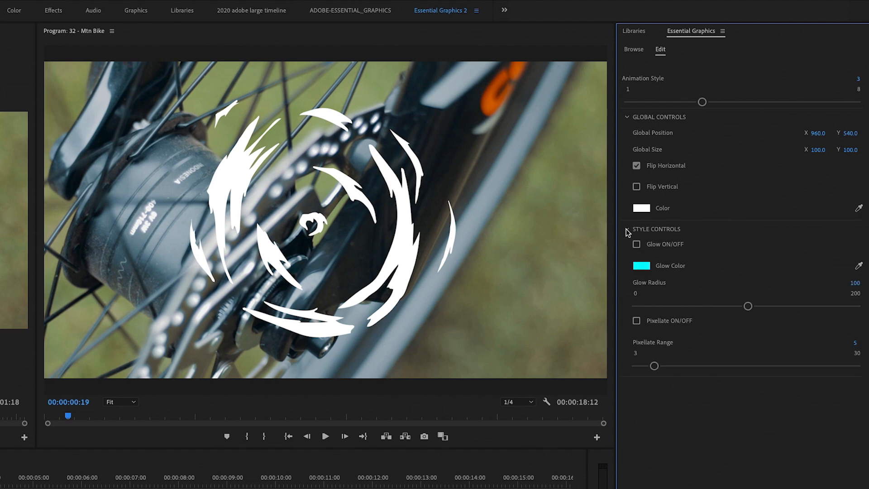
left_click(636, 244)
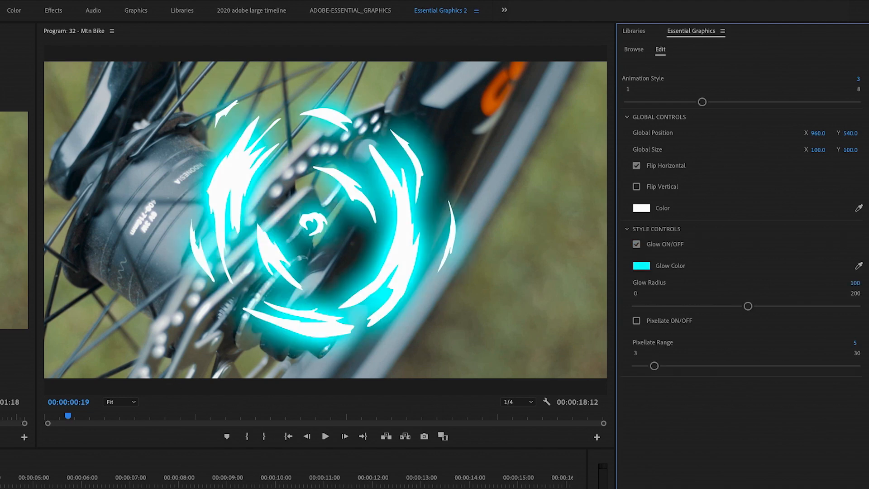
Adjust the Energy Explosions graphic's global position over the disc brake shot.
mouse_move(0, 481)
left_mouse_down()
mouse_move(23, 481)
mouse_move(13, 480)
left_mouse_up()
left_click_drag(846, 135, 868, 135)
left_click_drag(0, 480, 33, 480)
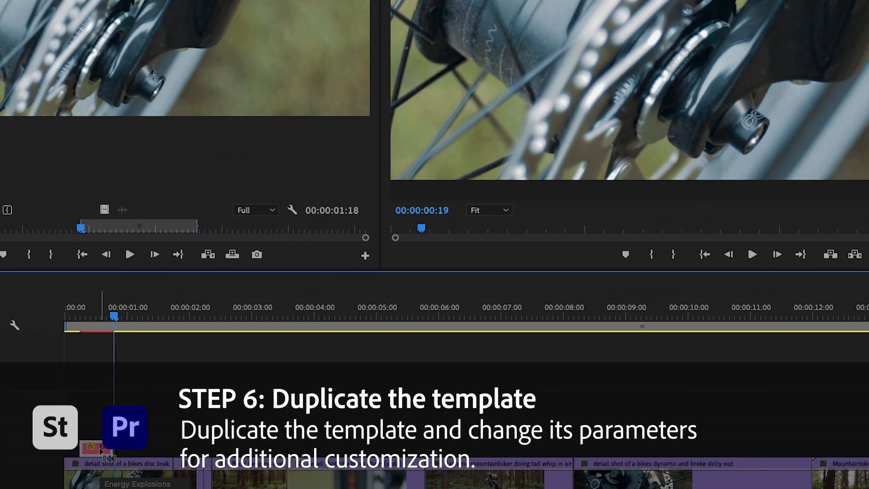
Duplicate the Energy Explosions clip and place the copy on V3, overlapping the end of the original.
key("equal")
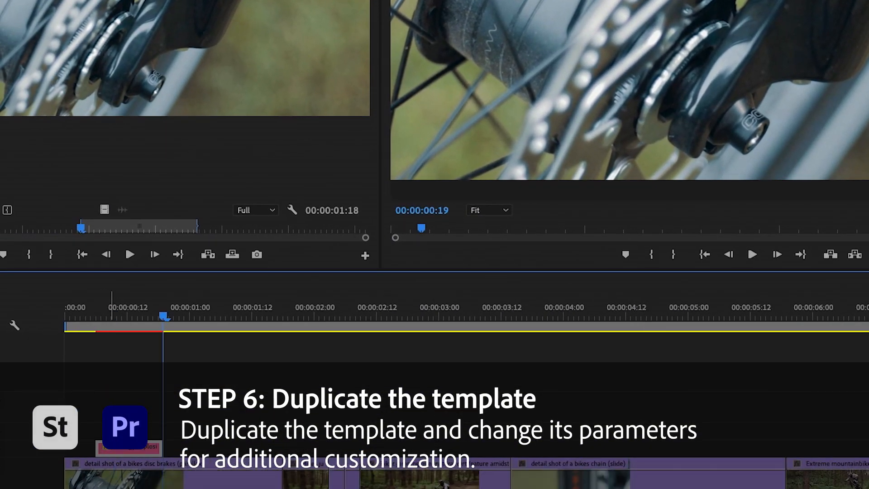
right_click(127, 452)
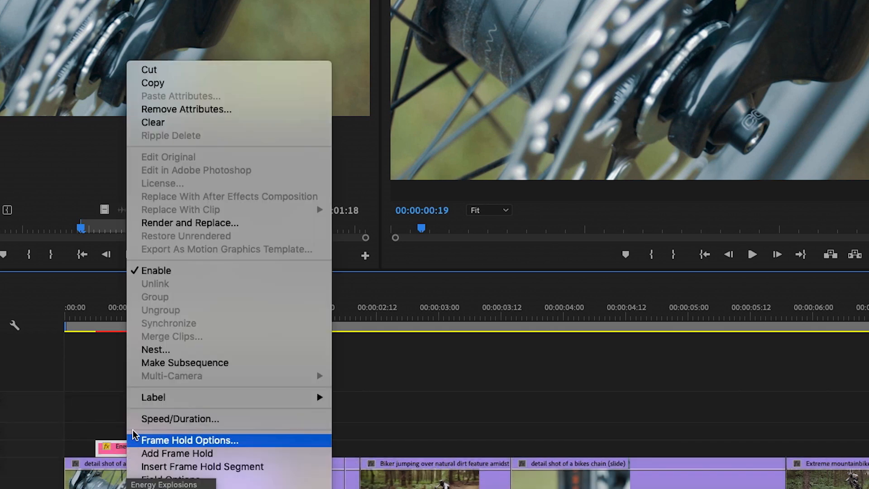
left_click(152, 82)
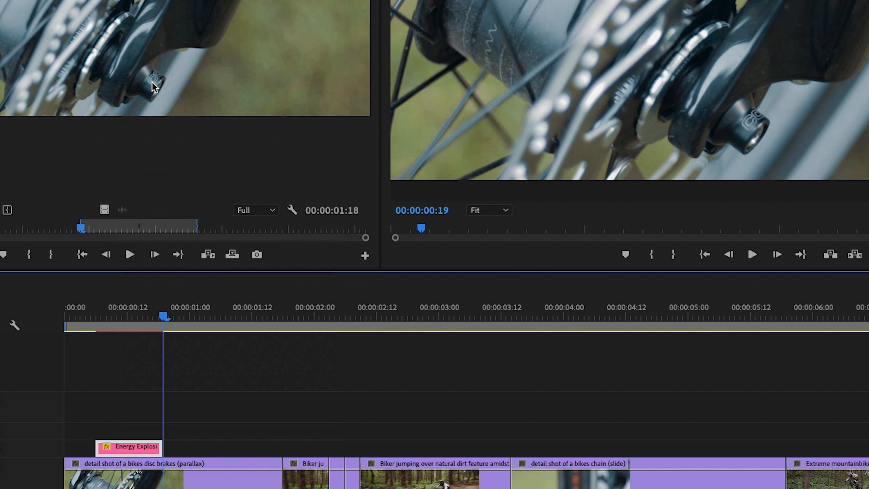
key("ctrl+v")
left_click_drag(200, 431, 184, 430)
left_click(169, 319)
left_click_drag(228, 394, 194, 439)
left_click(204, 319)
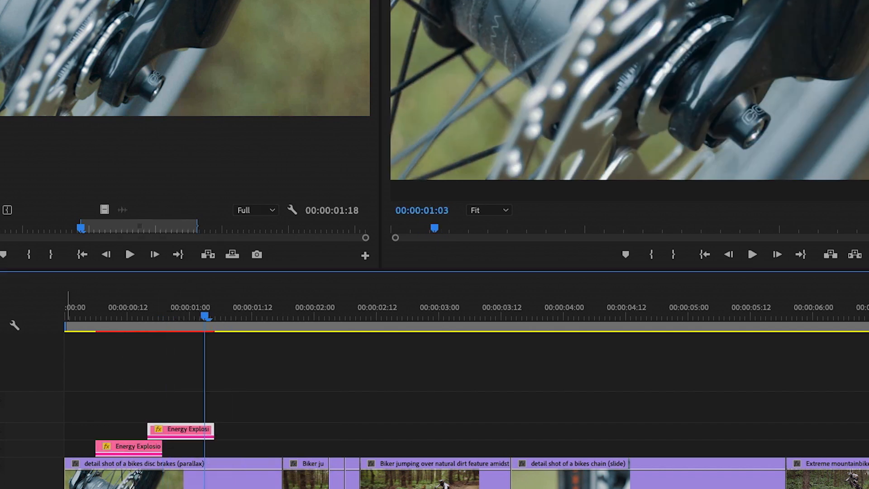
Paste another Energy Explosions copy on V2 at 00:00:01:03 and play back the result.
key("ctrl+v")
left_click(235, 319)
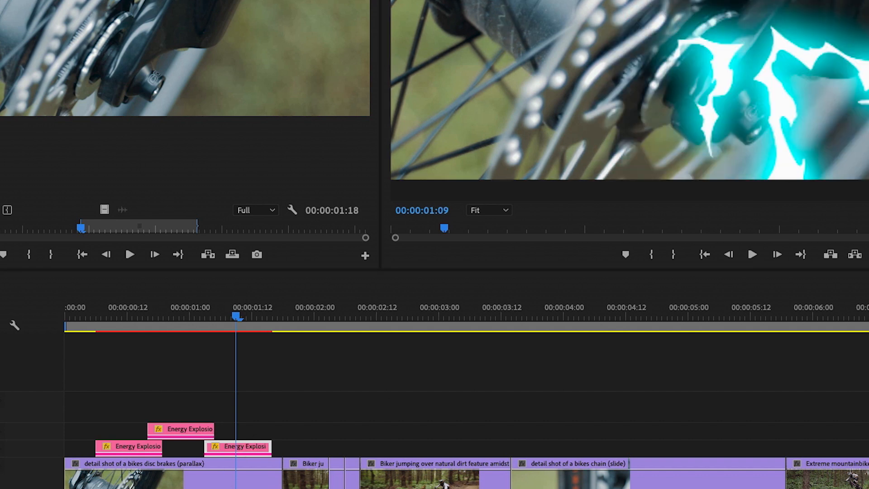
left_click(211, 317)
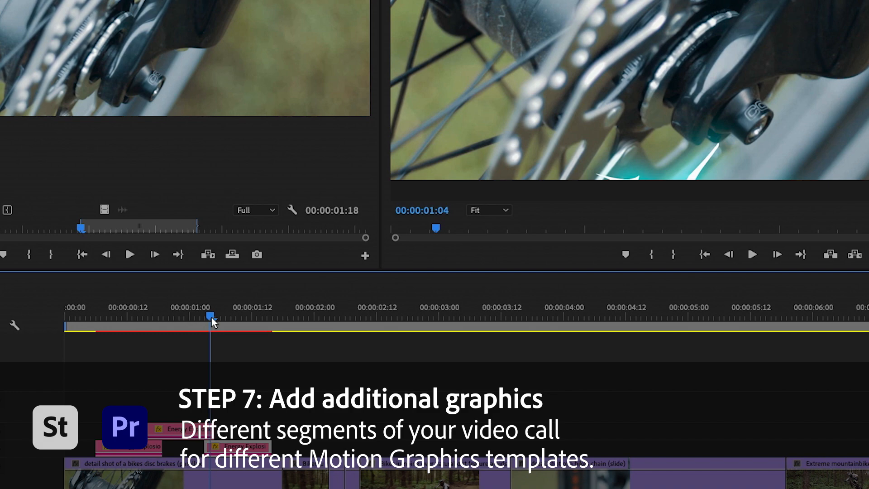
key("space")
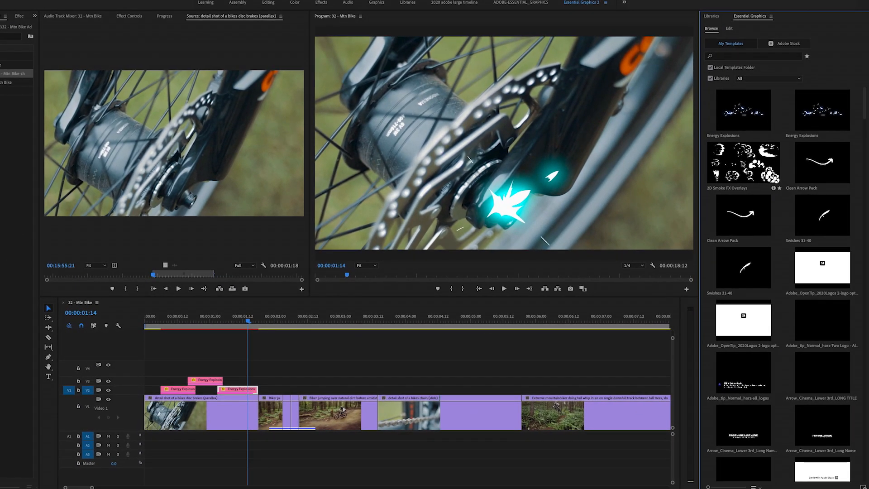
Place 2D Smoke FX Overlays on V2 above the first biker clip and set its Animation Style to 2.
left_click_drag(742, 164, 271, 390)
mouse_move(265, 324)
left_mouse_down()
mouse_move(254, 324)
mouse_move(278, 328)
left_mouse_up()
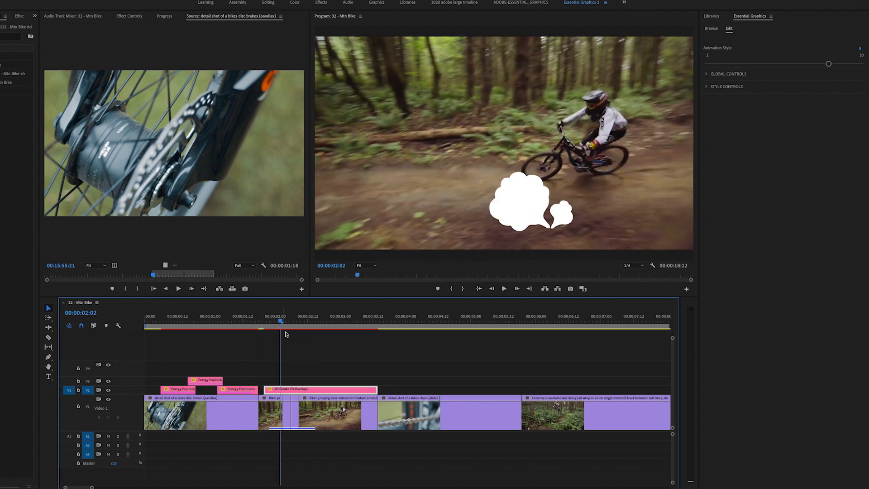
left_click_drag(829, 64, 811, 64)
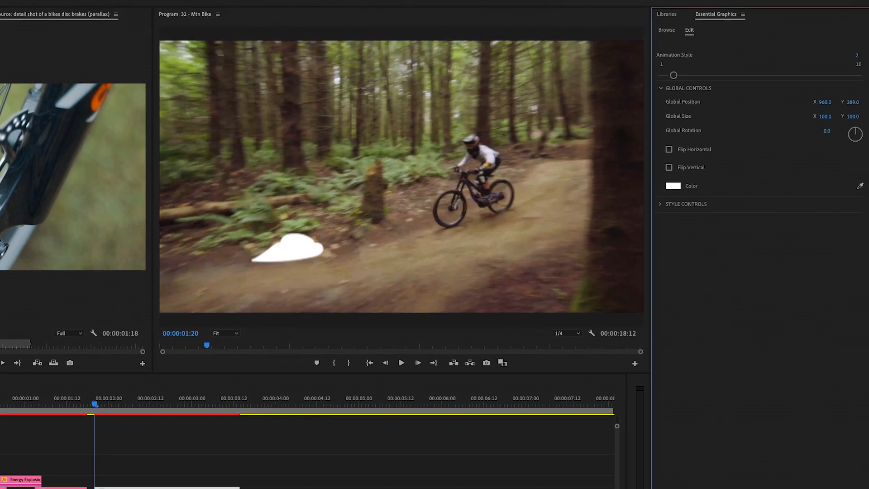
Adjust the first smoke overlay's horizontal global position and raise the second smoke overlay's Animation Style.
left_click_drag(825, 102, 801, 102)
mouse_move(824, 102)
left_mouse_down()
mouse_move(865, 102)
mouse_move(830, 102)
left_mouse_up()
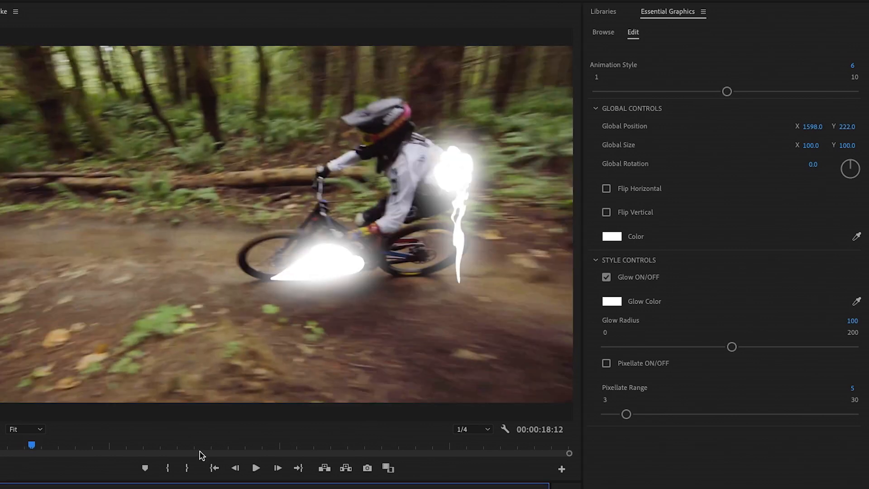
left_click_drag(726, 92, 780, 93)
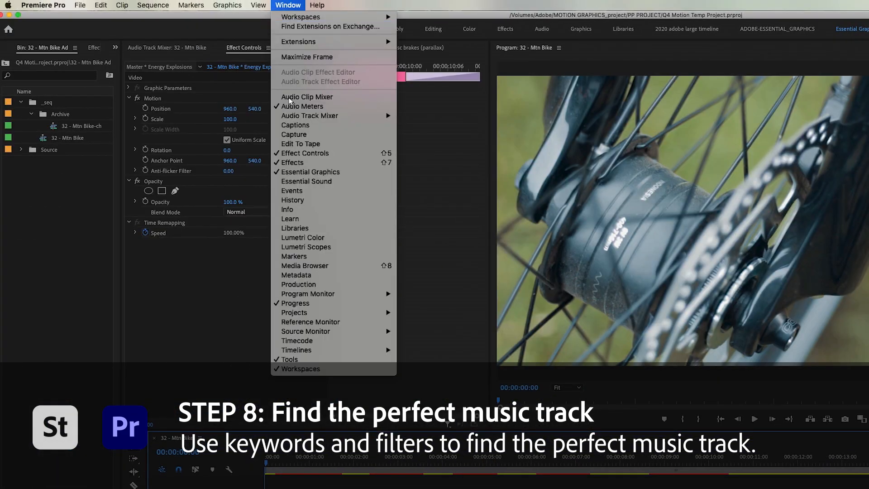
Browse Adobe Stock blues music in Essential Sound and preview the track The Demon's Smile with the sequence.
left_click(294, 183)
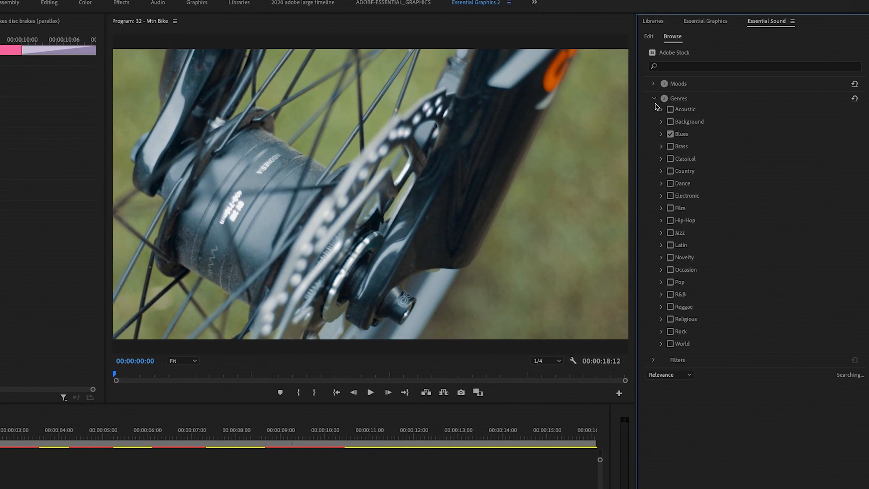
left_click(655, 98)
left_click(648, 146)
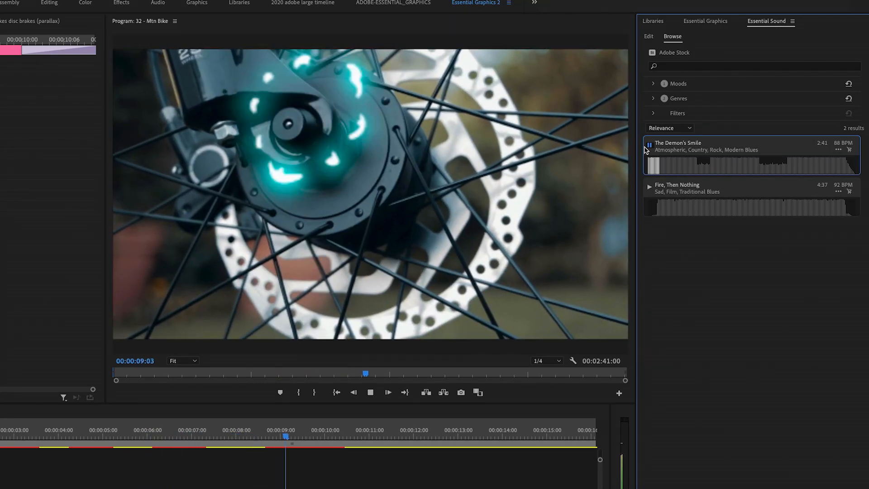
Stop the music preview and place The Demon's Smile on A1 at the start of the sequence.
left_click(649, 145)
left_click_drag(276, 488, 127, 404)
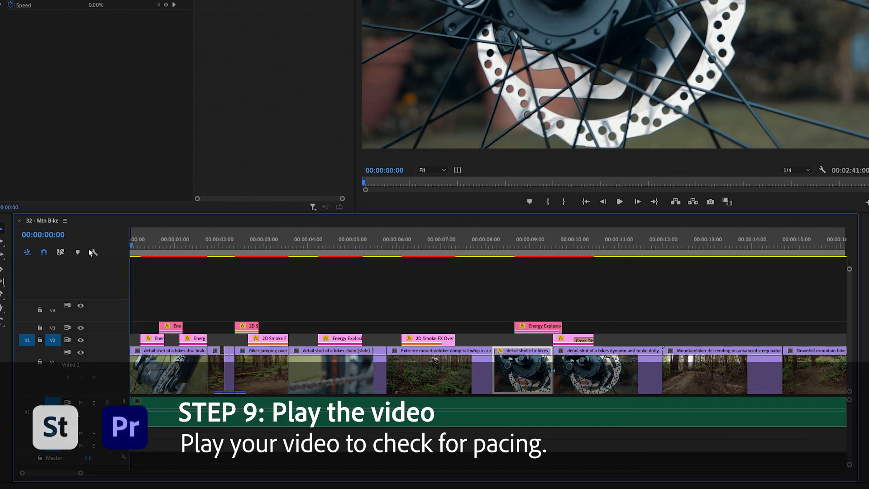
Play the 32 - Mtn Bike sequence from its start to check the pacing.
key("Home")
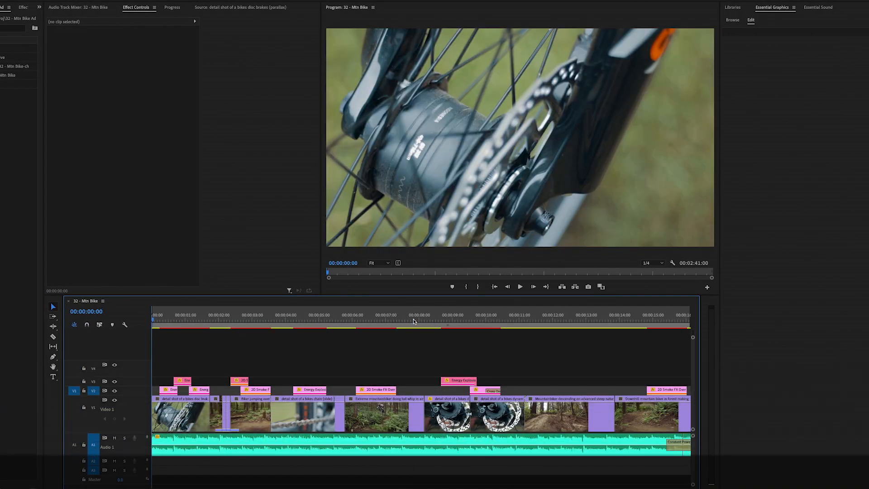
key("minus")
key("space")
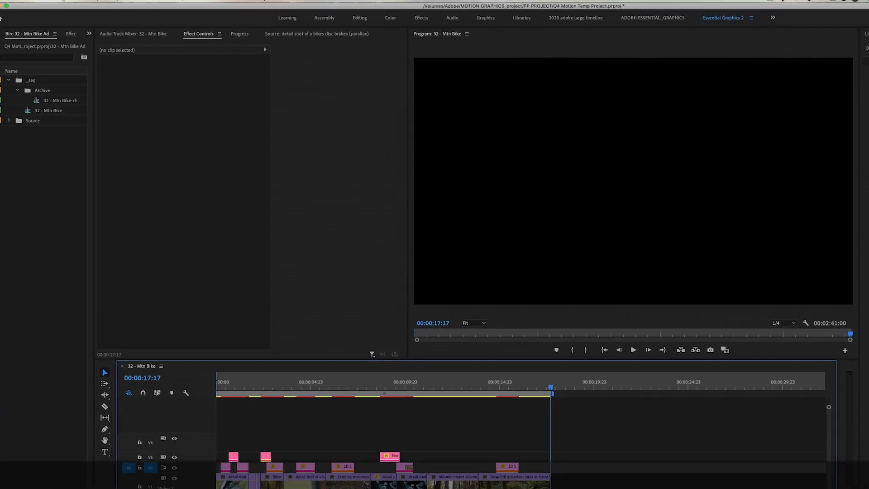
Export the 32 - Mtn Bike sequence as an H.264 video with the YouTube 1080p Full HD preset.
left_click(74, 4)
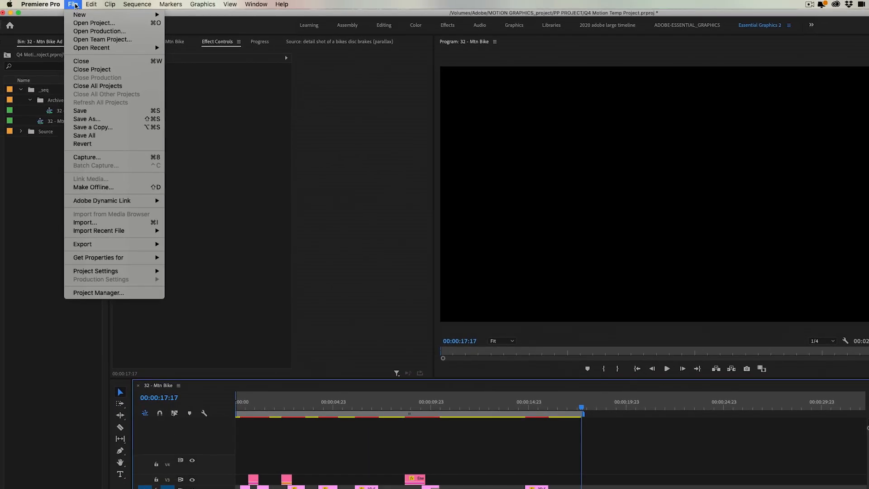
mouse_move(88, 245)
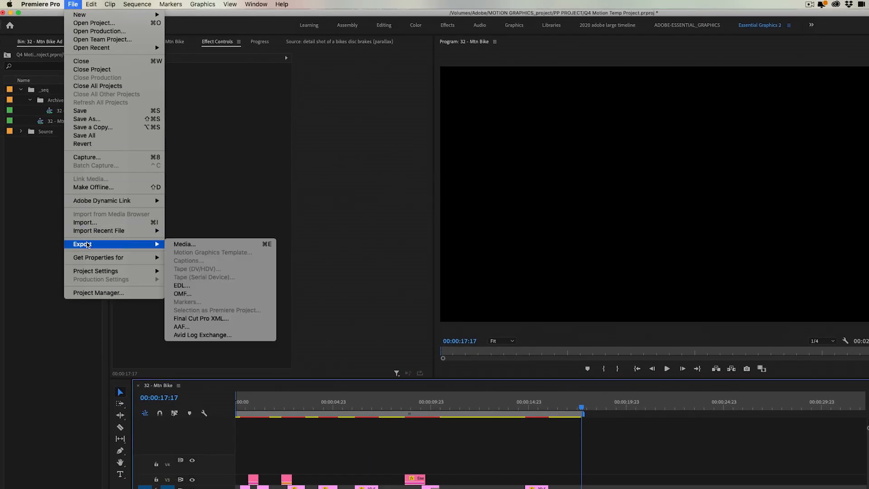
left_click(185, 245)
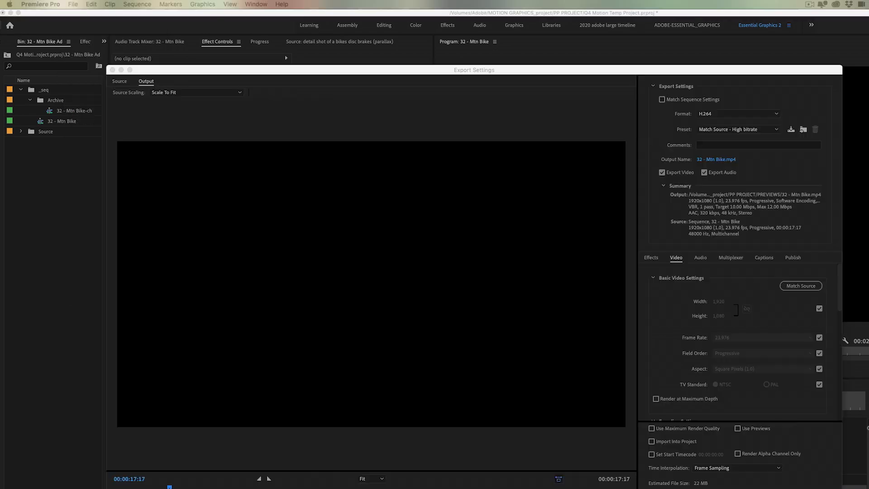
left_click(741, 130)
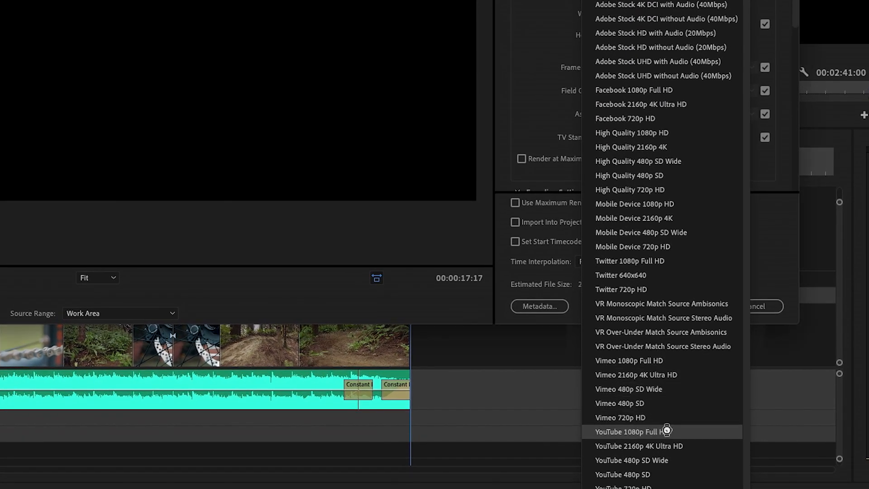
left_click(666, 430)
left_click(706, 308)
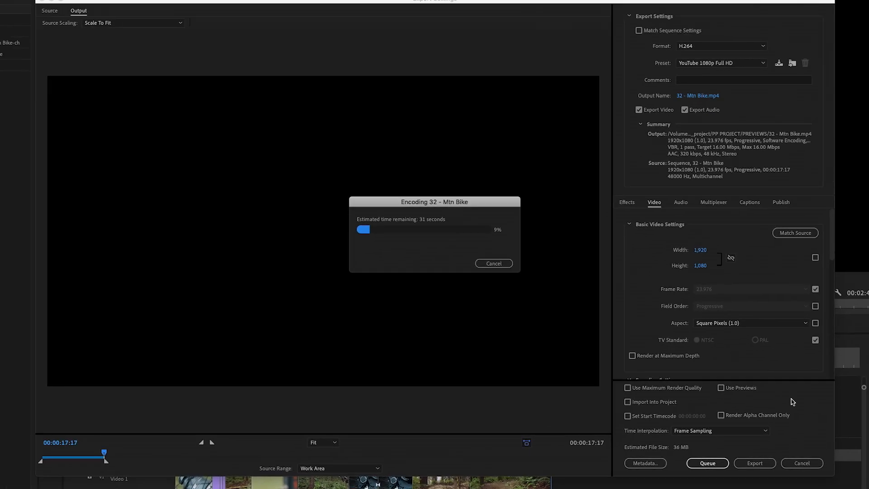